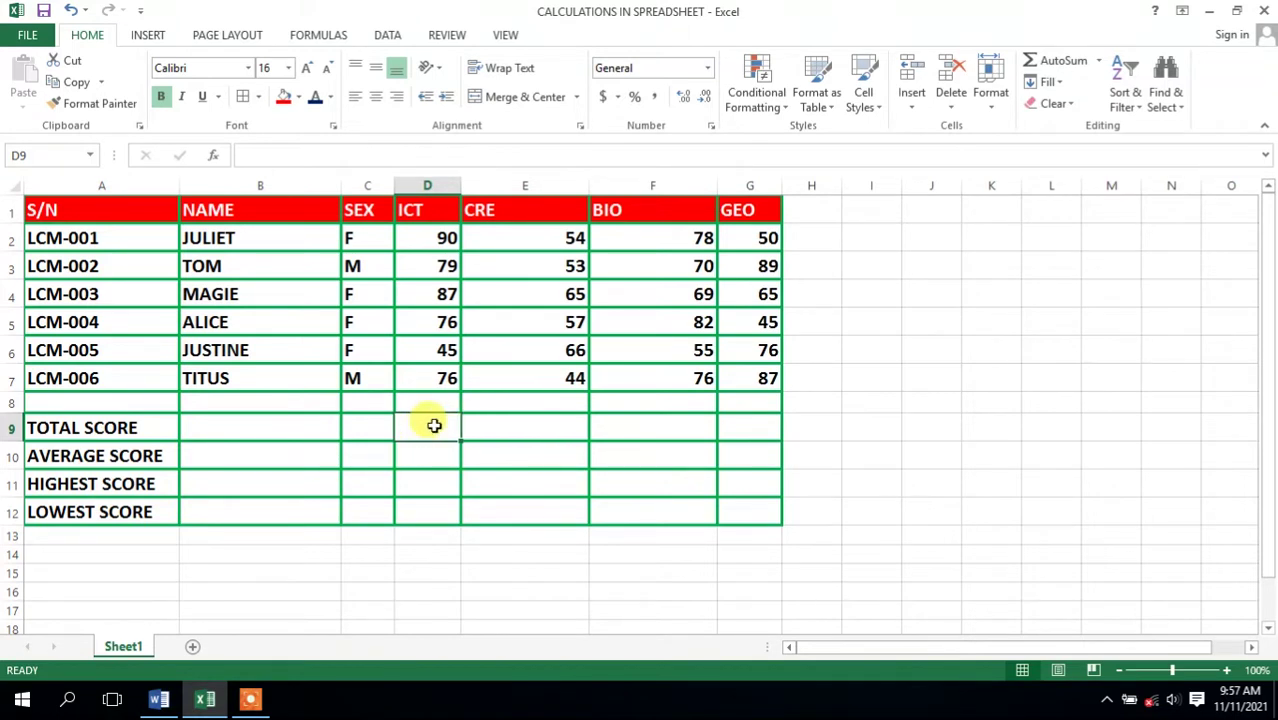
Total the ICT scores in D9 with =SUM(D2:D7) and fill the formula across to G9 for the other subjects.
{"action": "type", "text": "=SUM"}
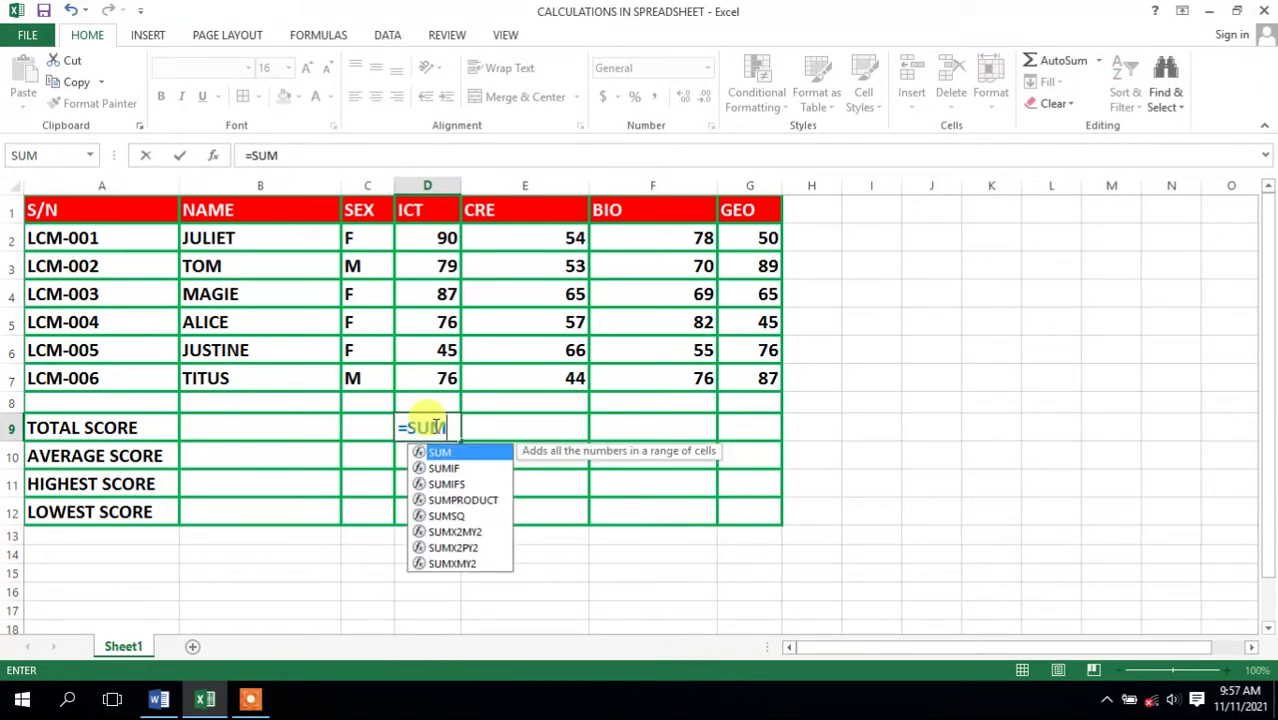
{"action": "type", "text": "("}
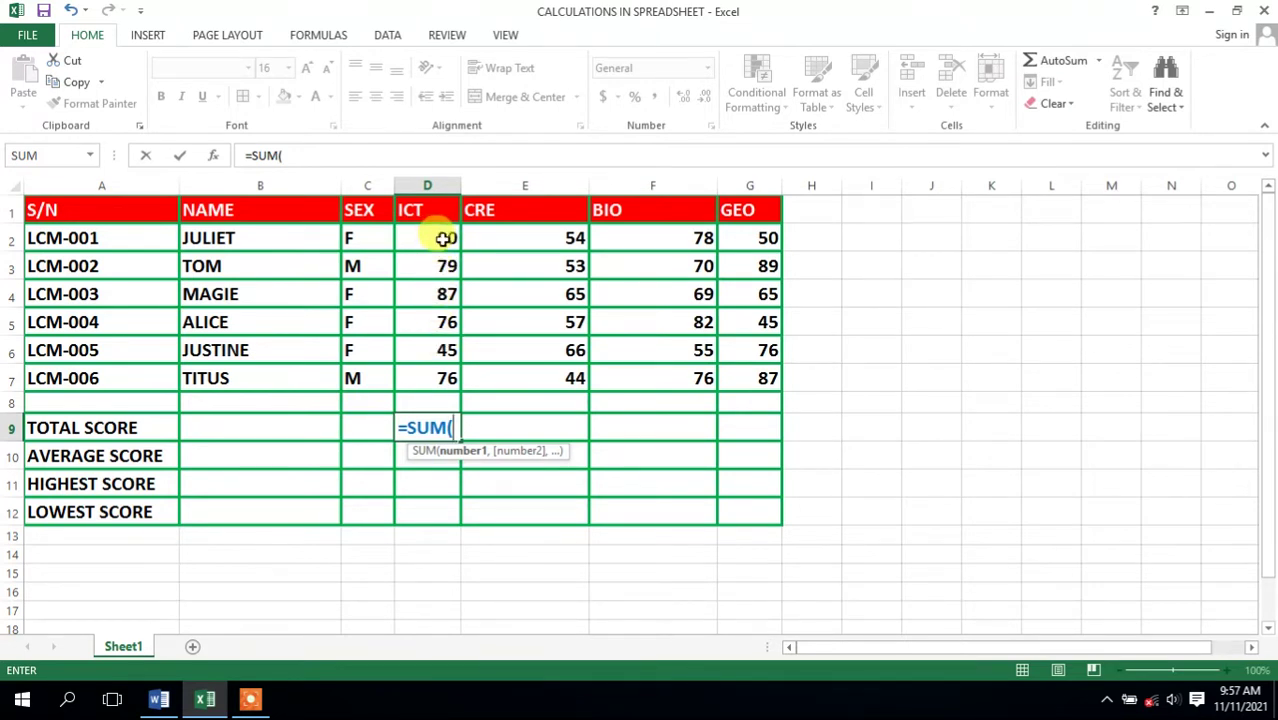
{"action": "left_click_drag", "start_coordinate": [443, 238], "coordinate": [446, 370]}
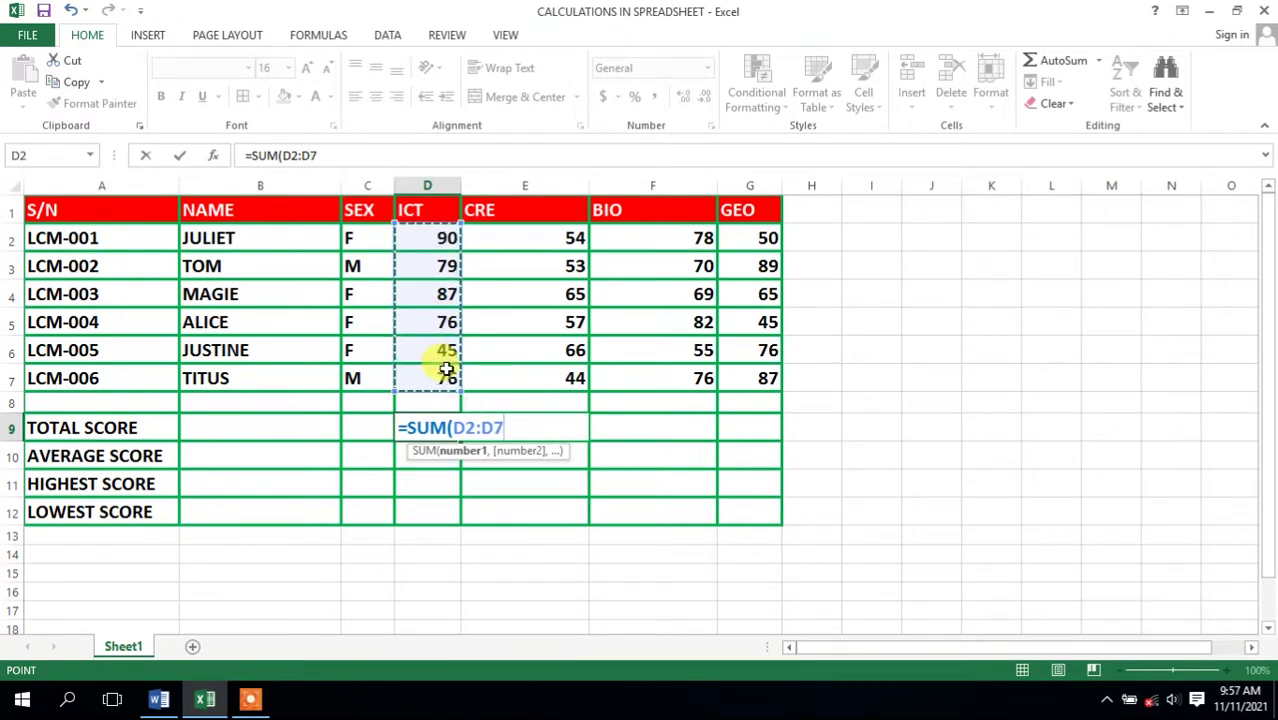
{"action": "type", "text": ")"}
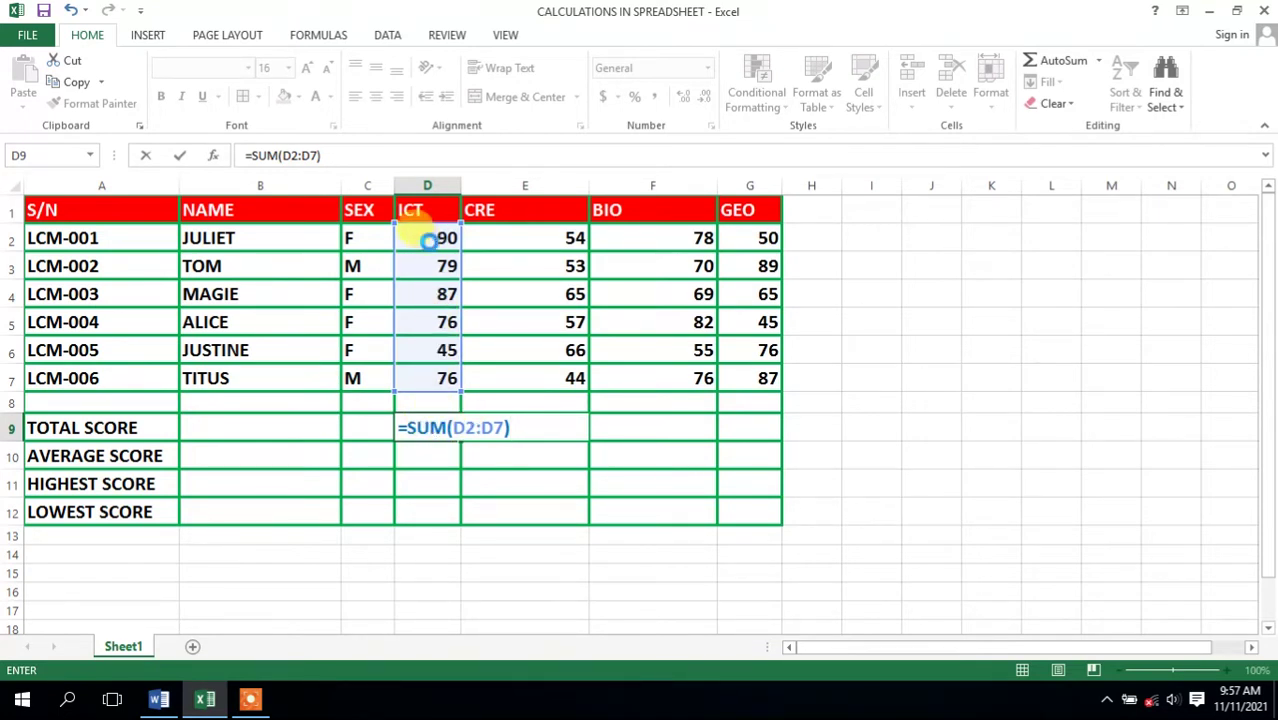
{"action": "key", "text": "Return"}
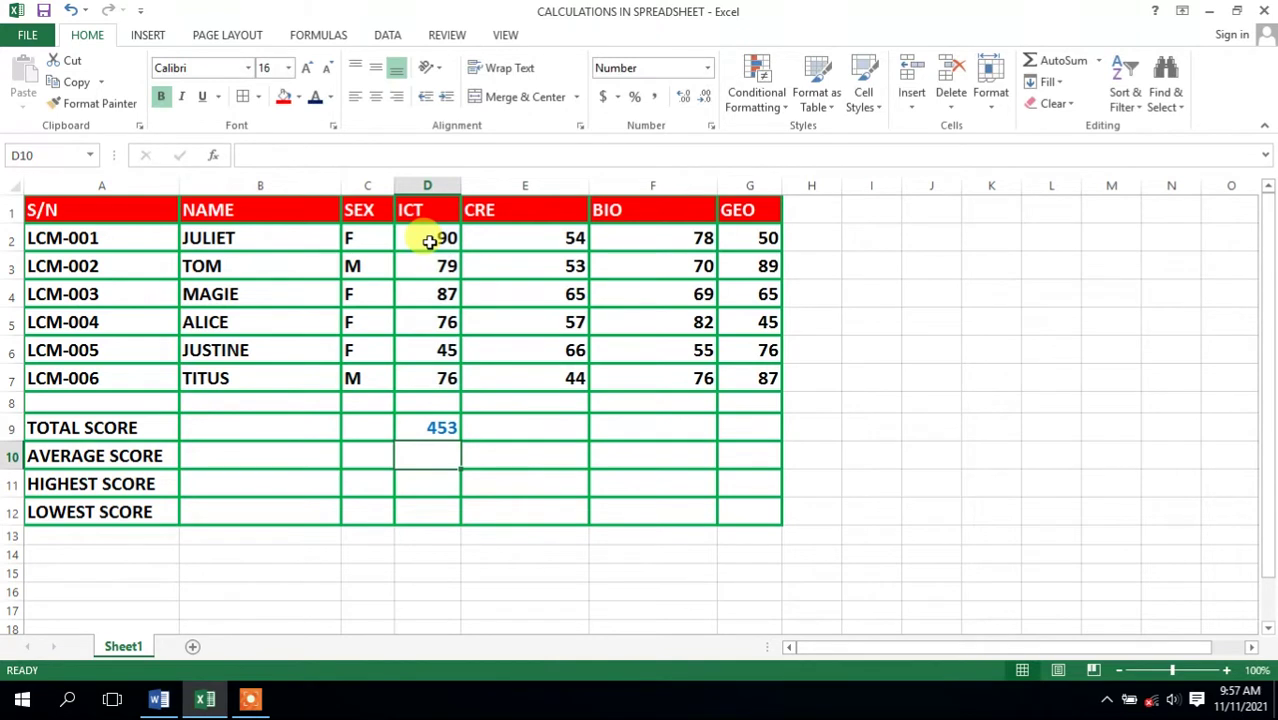
{"action": "left_click", "coordinate": [436, 426]}
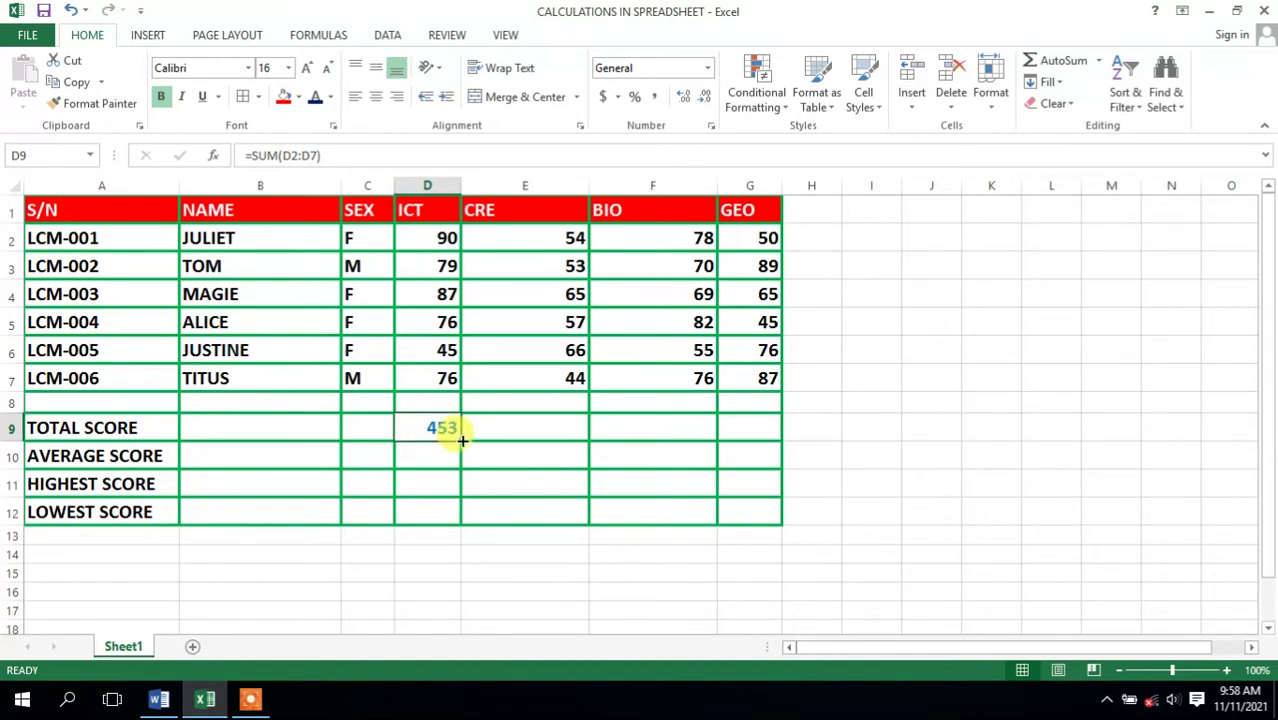
{"action": "left_click_drag", "start_coordinate": [462, 440], "coordinate": [752, 429]}
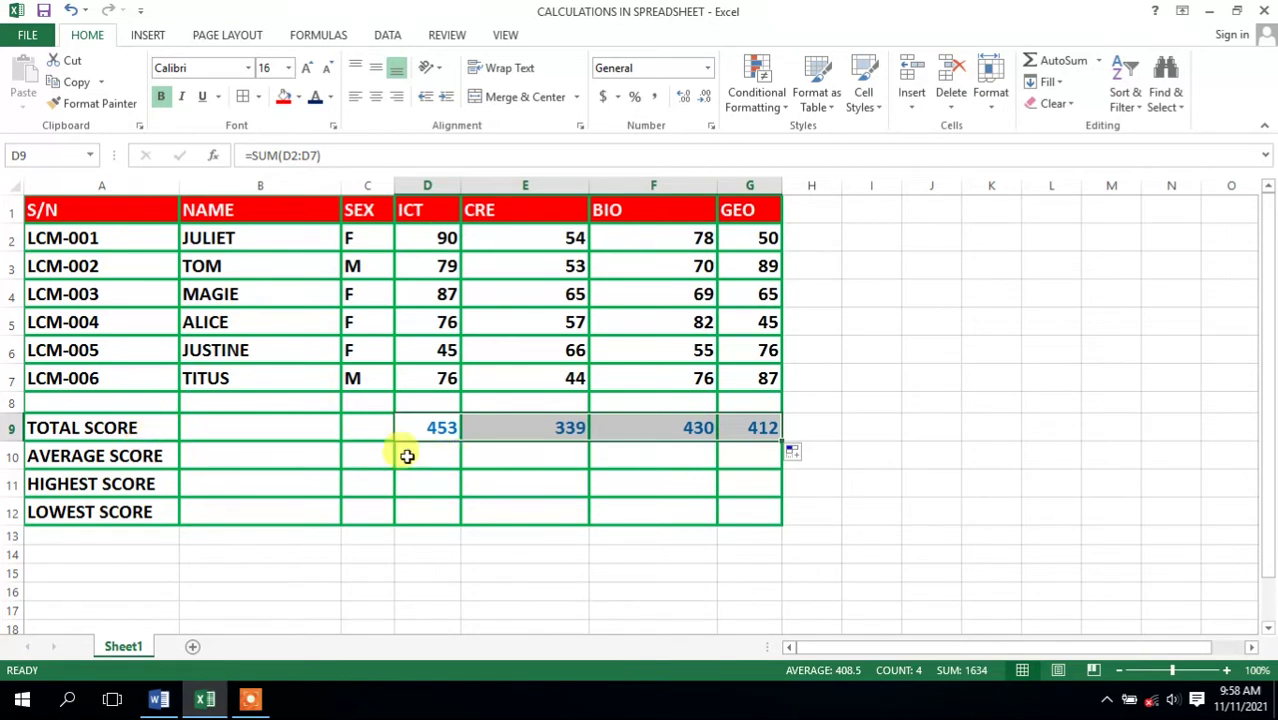
Calculate the ICT average score in D10 with =AVERAGE(D2:D7) and fill the formula across to G10.
{"action": "left_click", "coordinate": [440, 457]}
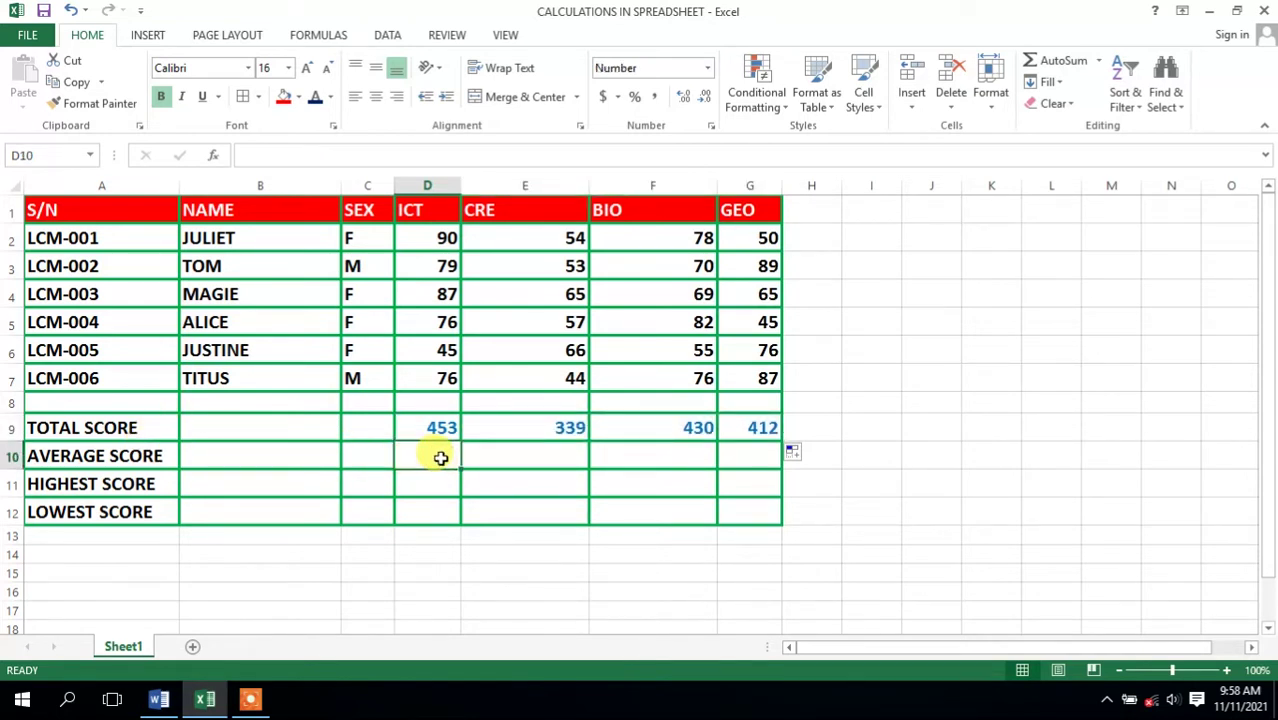
{"action": "type", "text": "=A"}
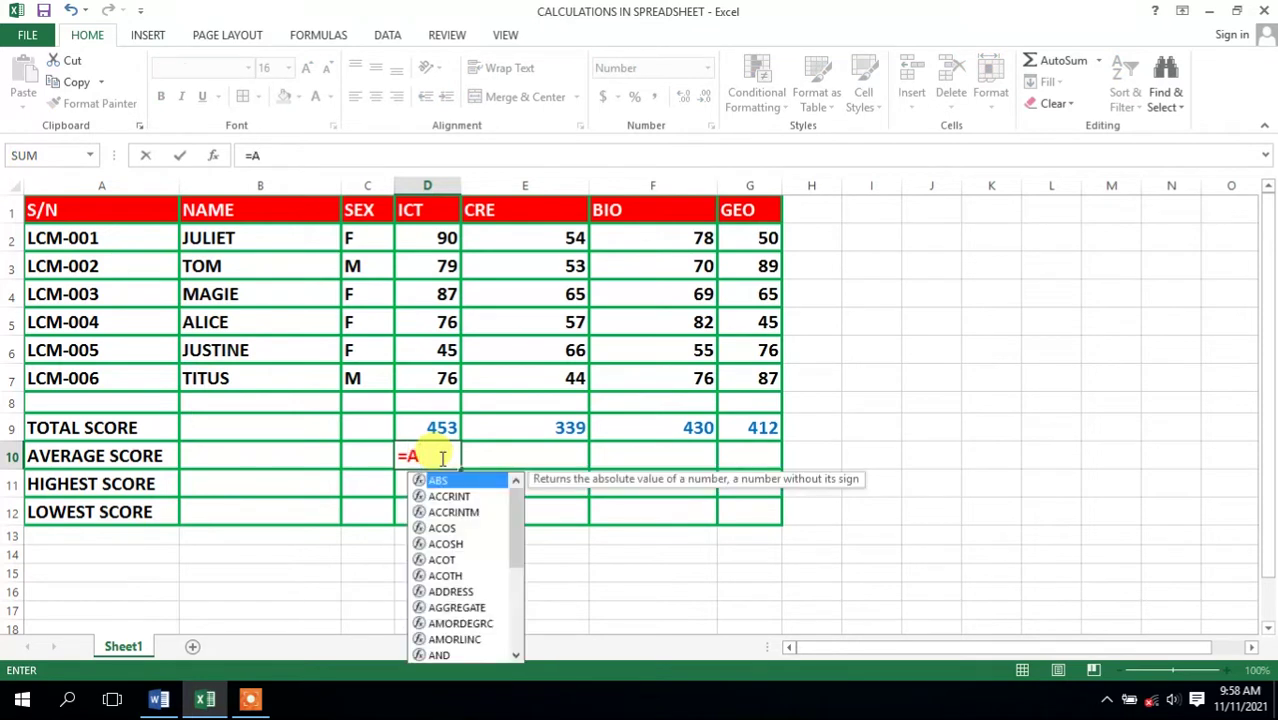
{"action": "type", "text": "VERA"}
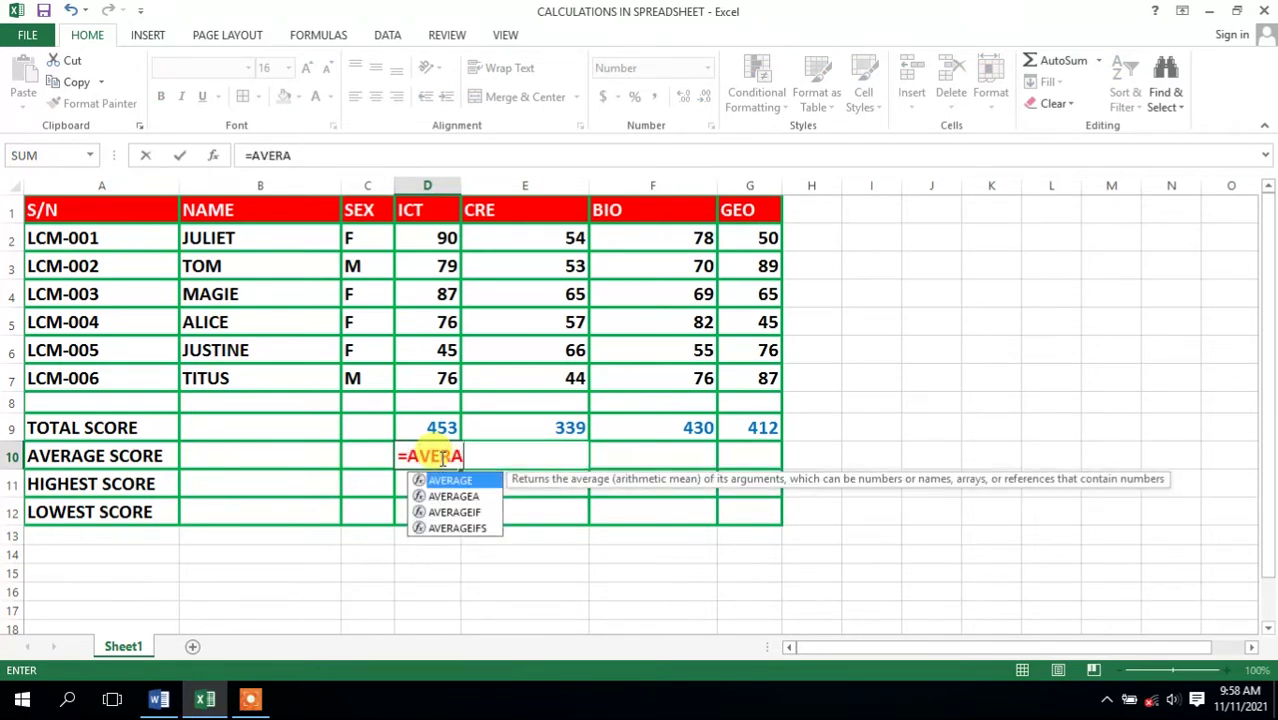
{"action": "type", "text": "GE("}
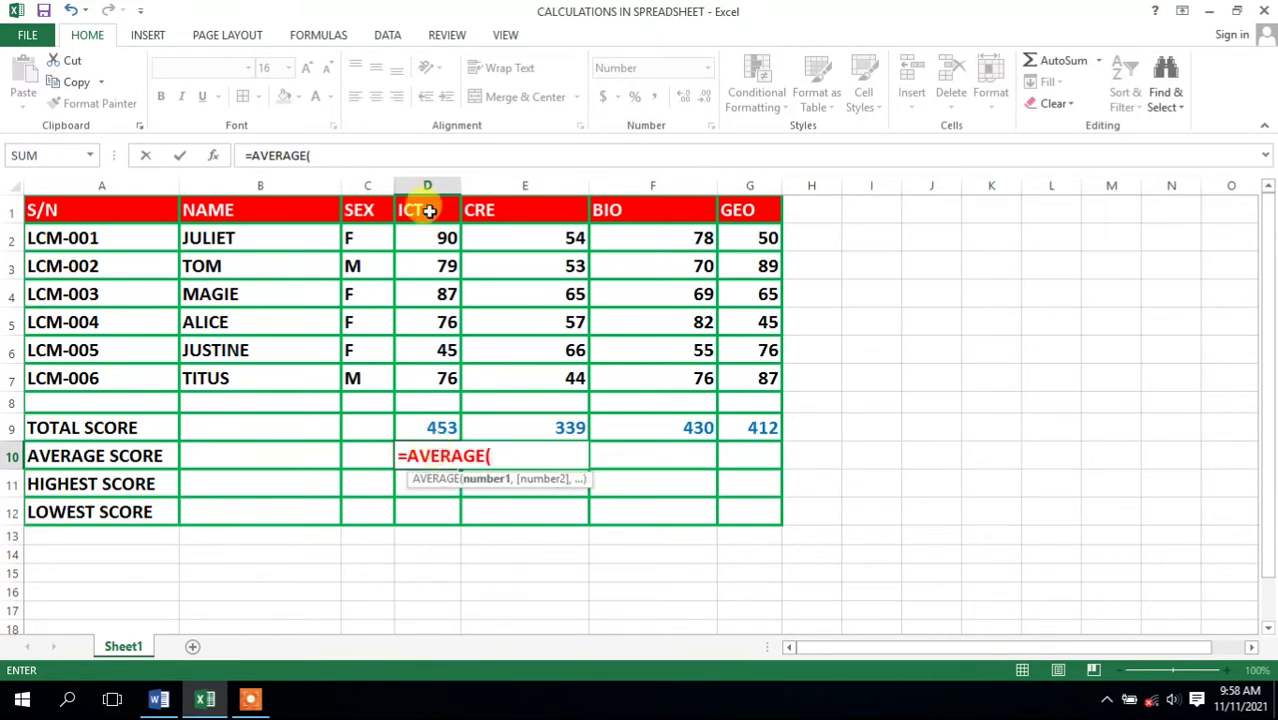
{"action": "left_click_drag", "start_coordinate": [428, 237], "coordinate": [449, 373]}
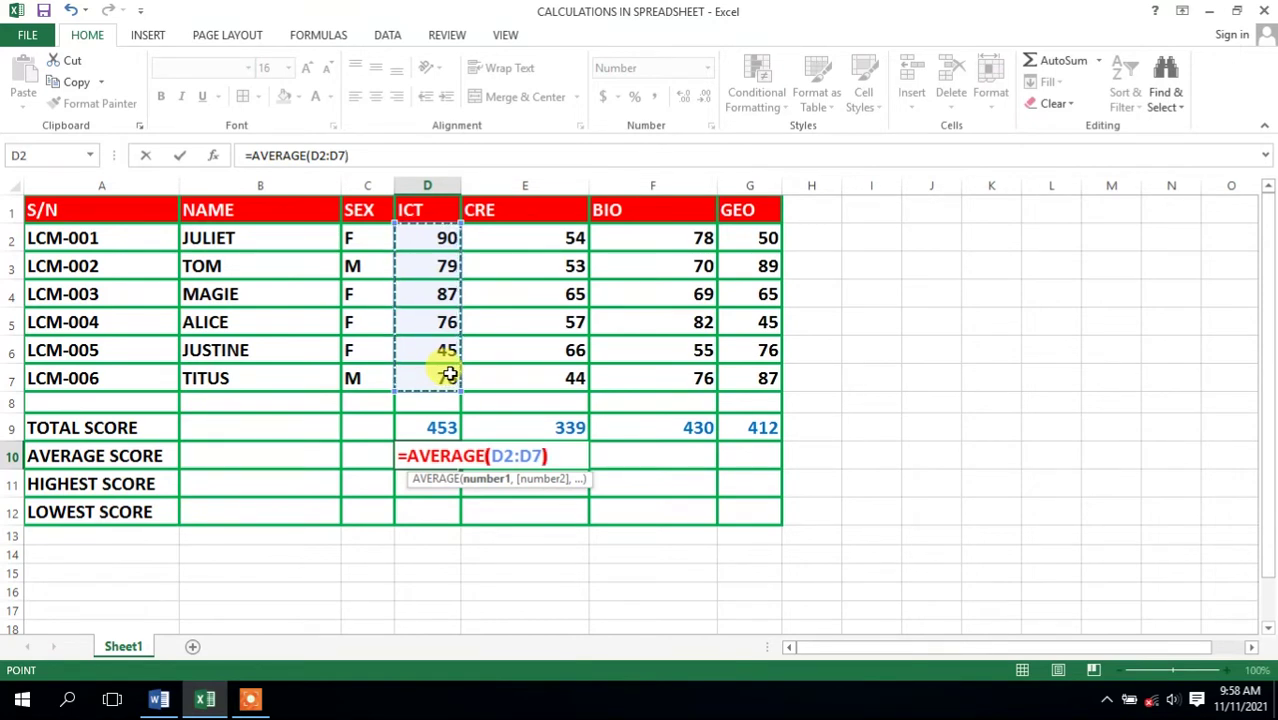
{"action": "type", "text": ")"}
{"action": "key", "text": "Return"}
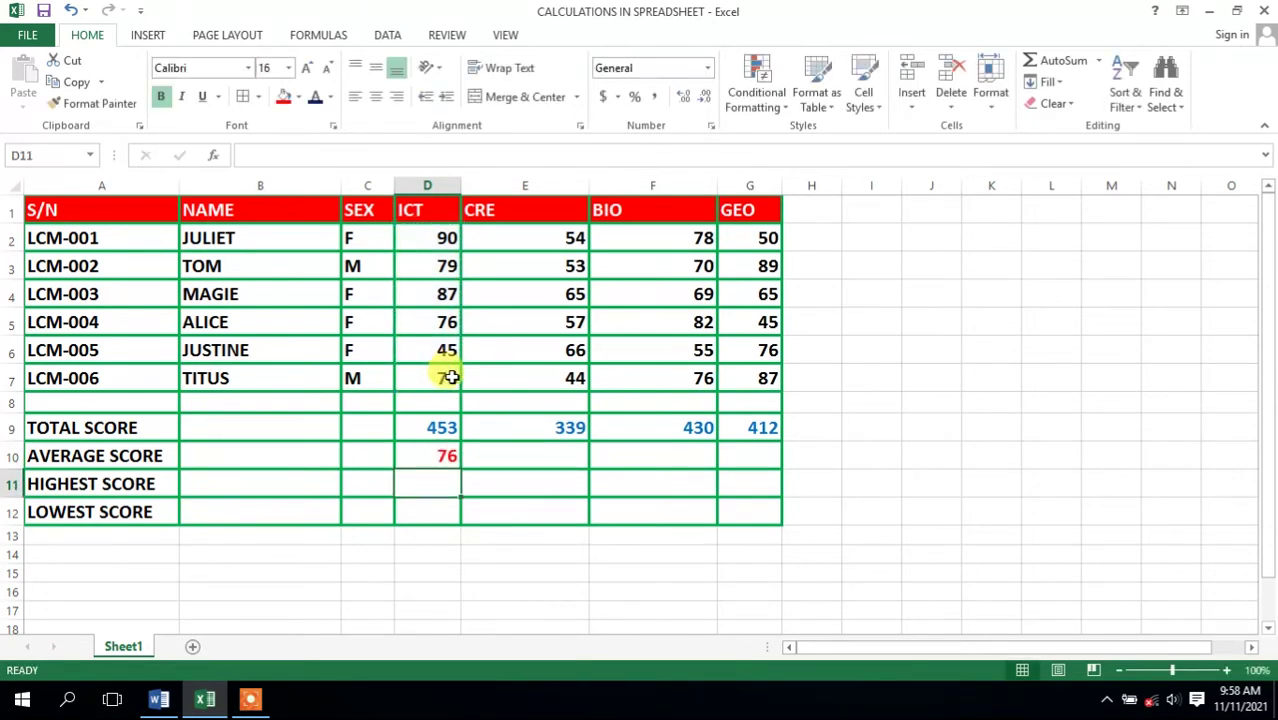
{"action": "left_click", "coordinate": [431, 458]}
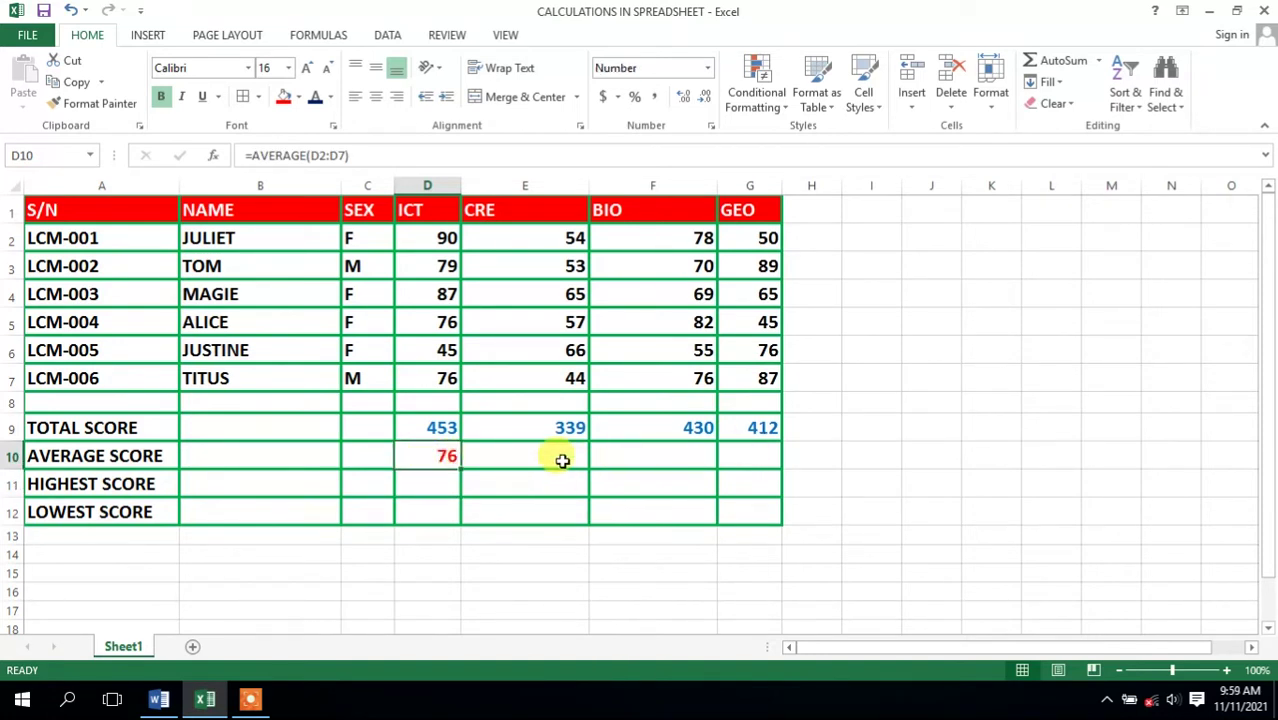
{"action": "left_click_drag", "start_coordinate": [459, 468], "coordinate": [759, 458]}
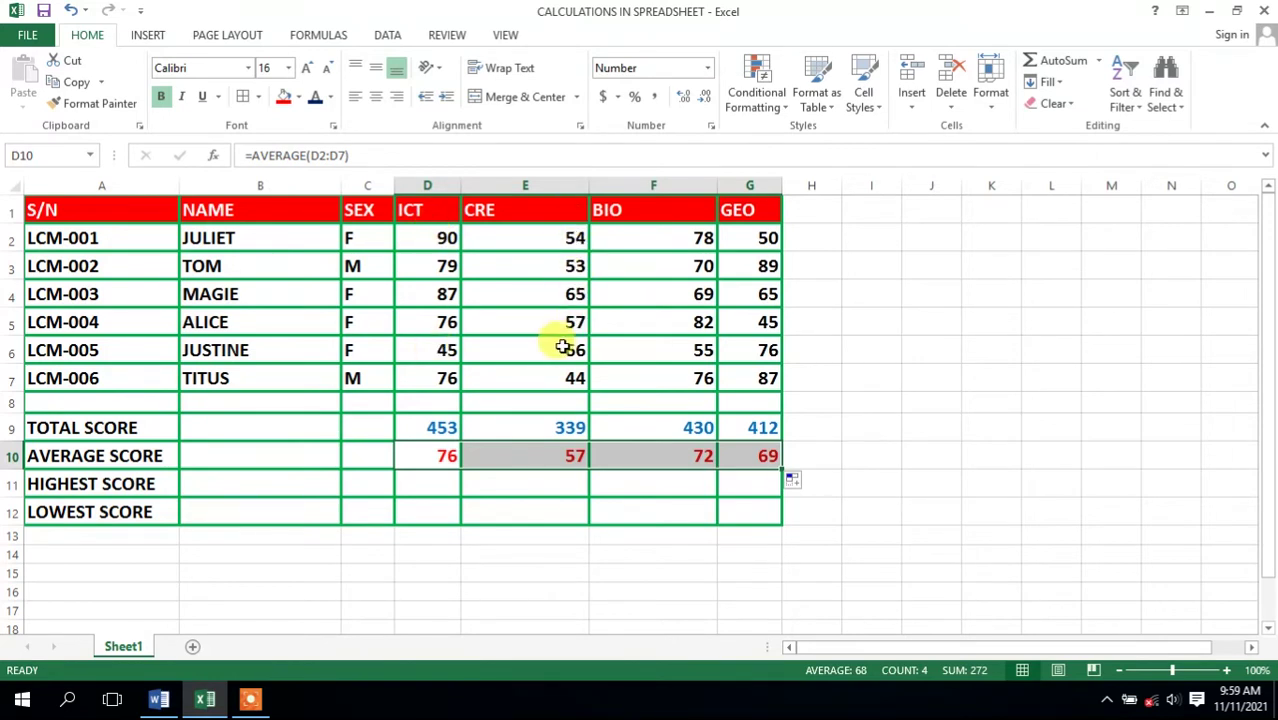
Find the highest ICT score in D11 with =MAX(D2:D7) and fill the formula across to G11.
{"action": "left_click", "coordinate": [431, 483]}
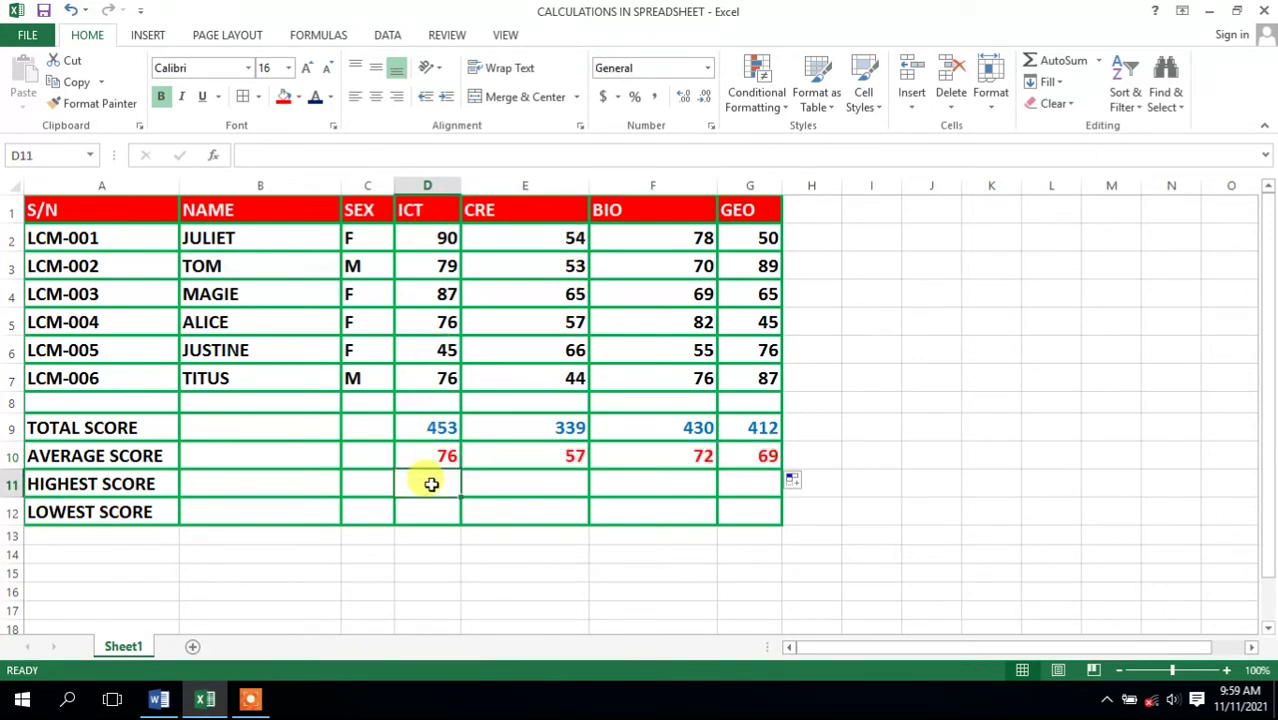
{"action": "type", "text": "=MAX"}
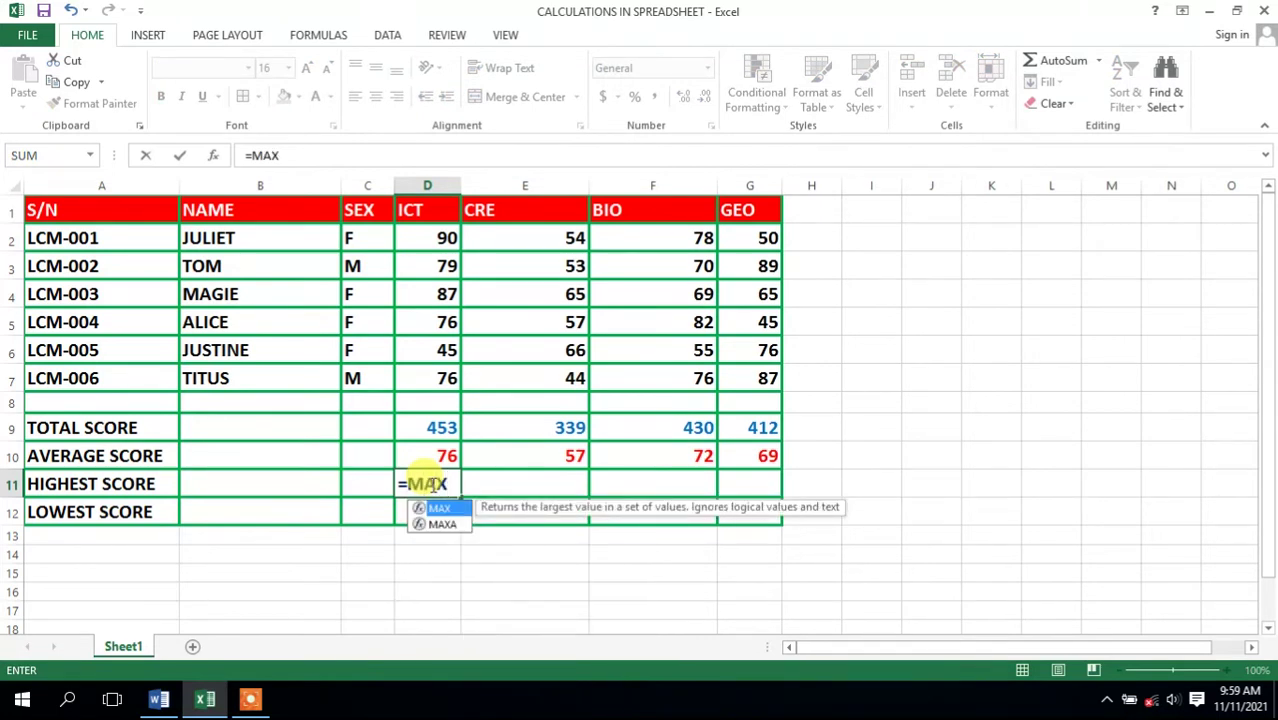
{"action": "type", "text": "("}
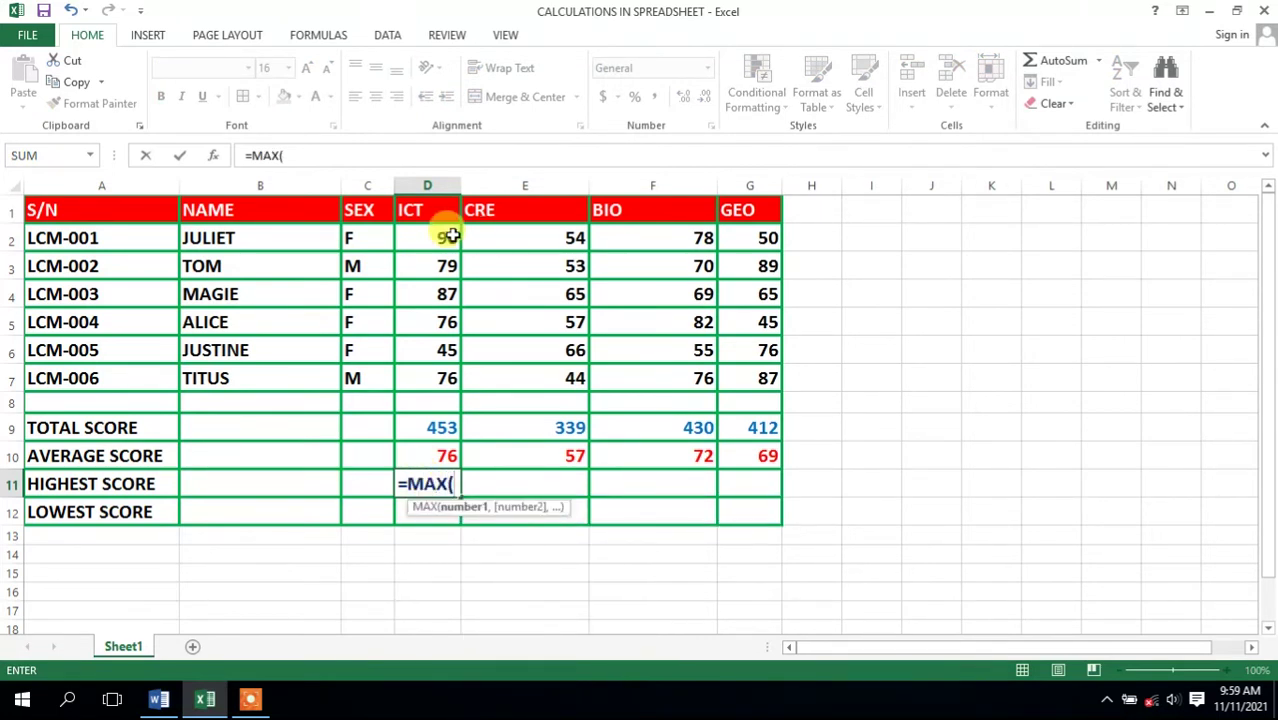
{"action": "left_click_drag", "start_coordinate": [426, 237], "coordinate": [443, 371]}
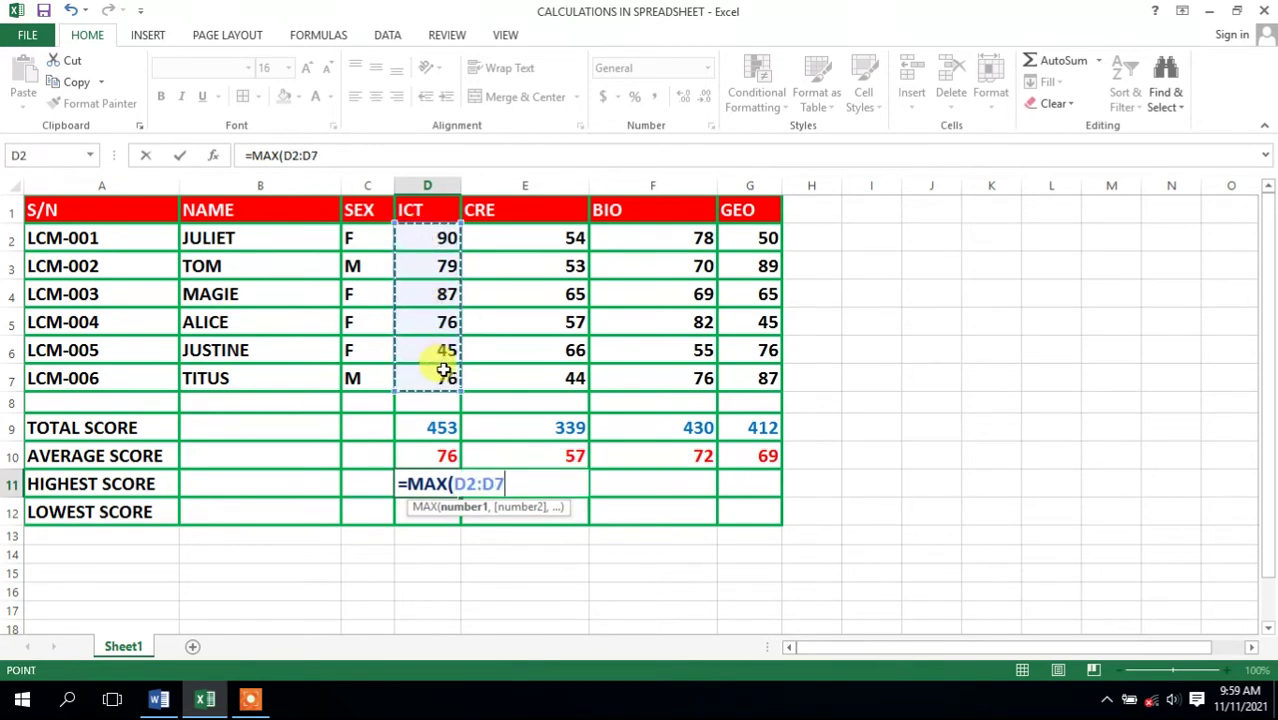
{"action": "type", "text": ")"}
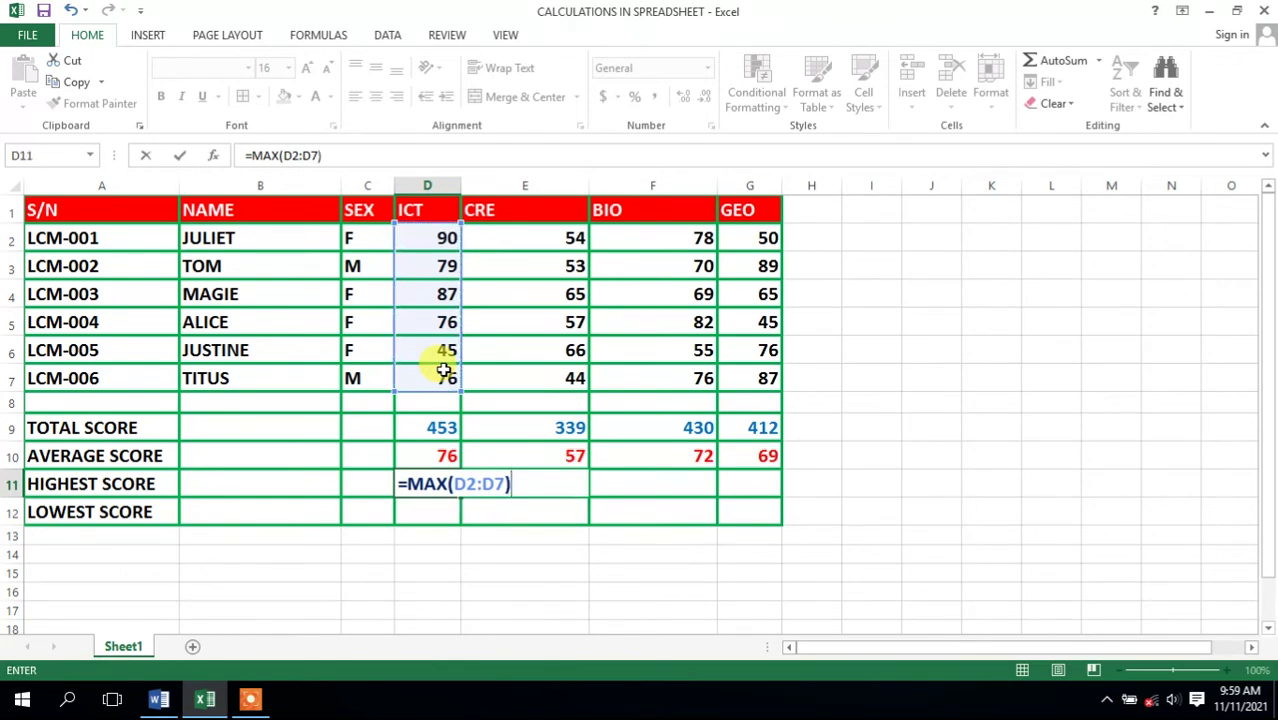
{"action": "key", "text": "Return"}
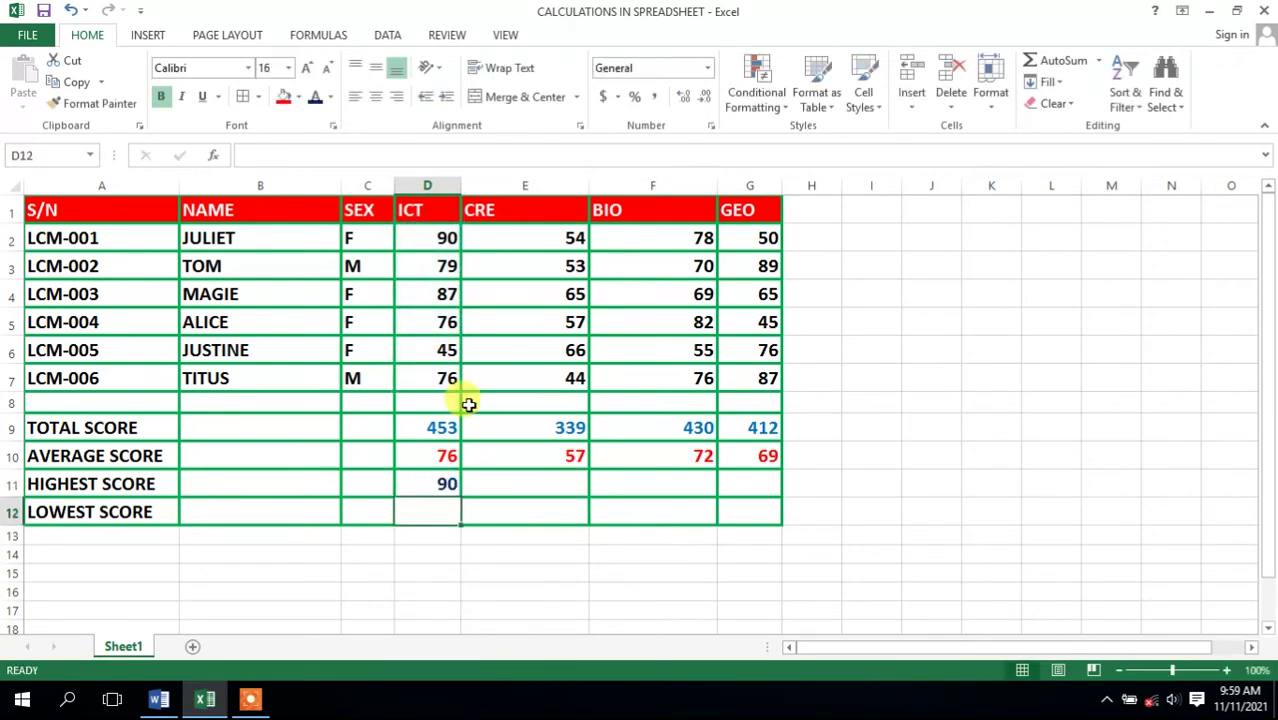
{"action": "left_click", "coordinate": [432, 484]}
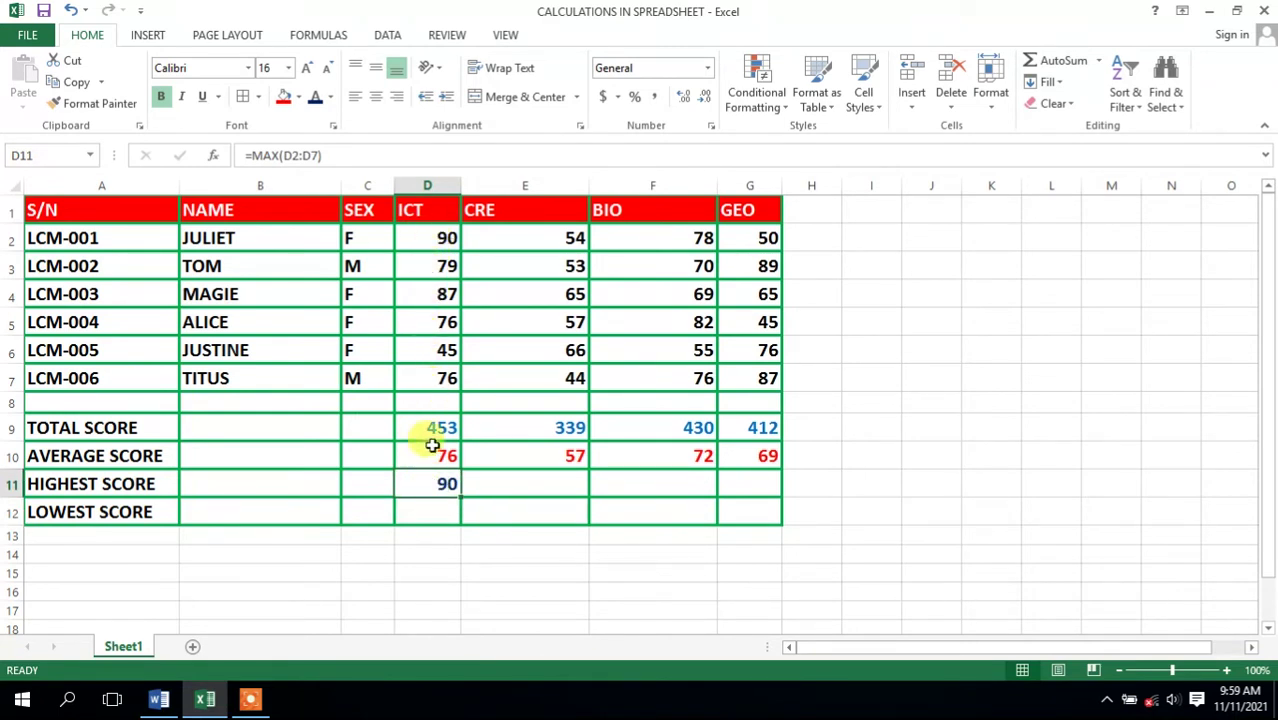
{"action": "left_click_drag", "start_coordinate": [461, 497], "coordinate": [757, 476]}
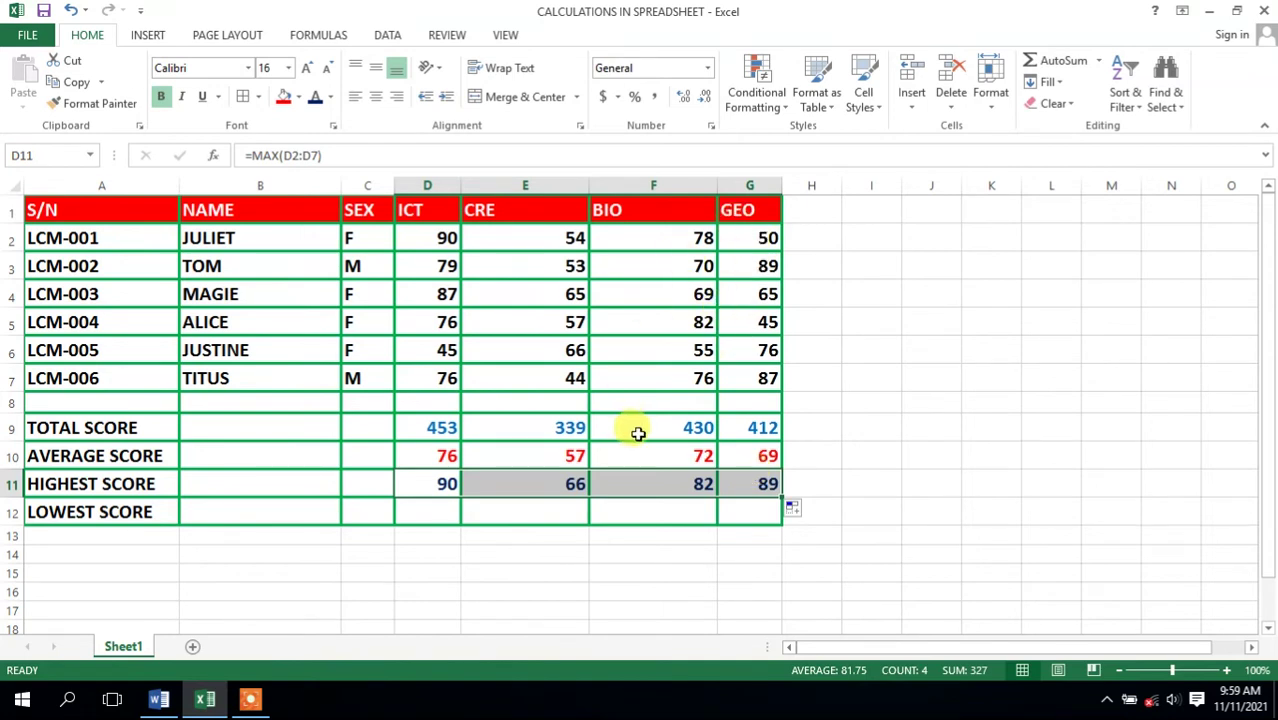
Find the lowest ICT score in D12 with =MIN(D2:D7) and fill the formula across to G12.
{"action": "left_click", "coordinate": [438, 511]}
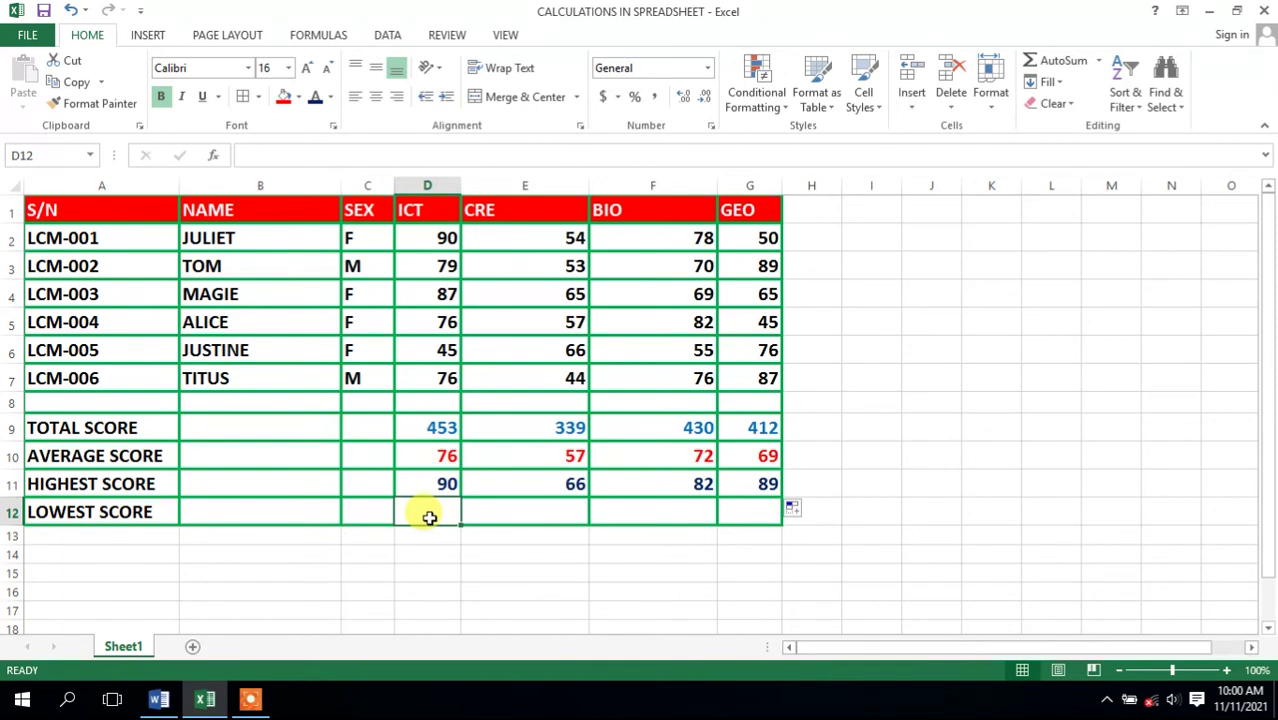
{"action": "type", "text": "=MI"}
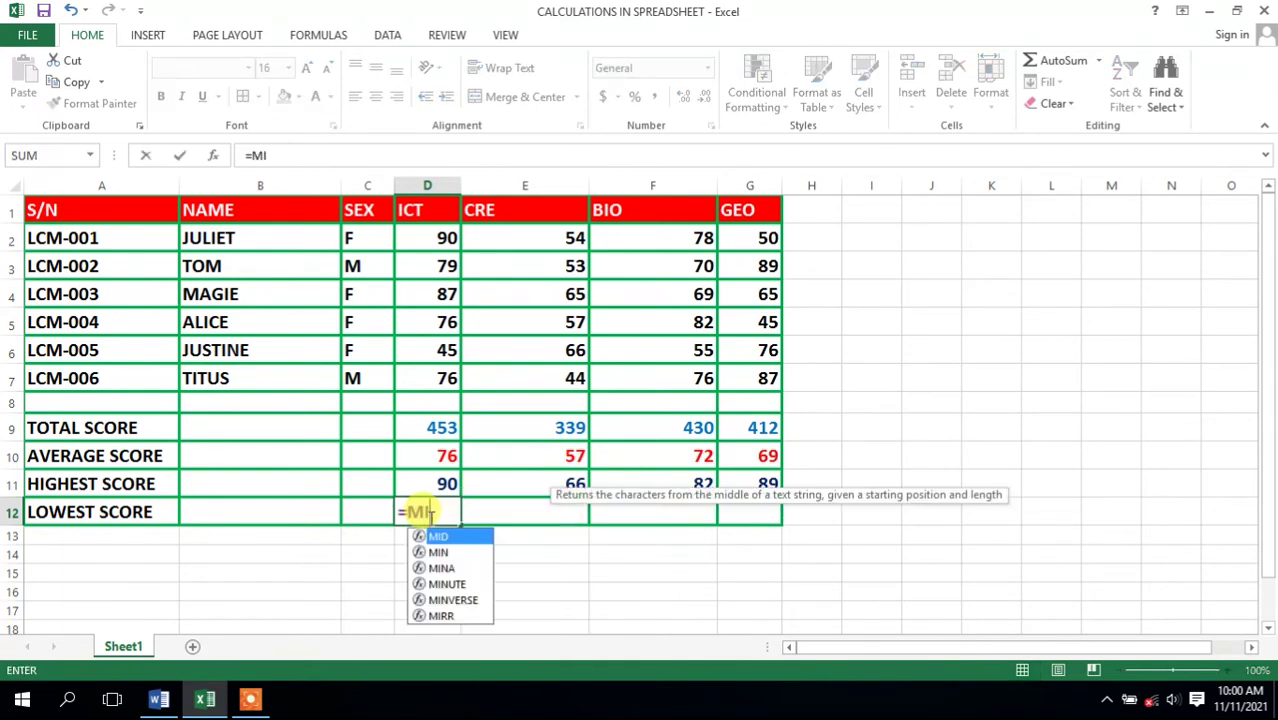
{"action": "type", "text": "N("}
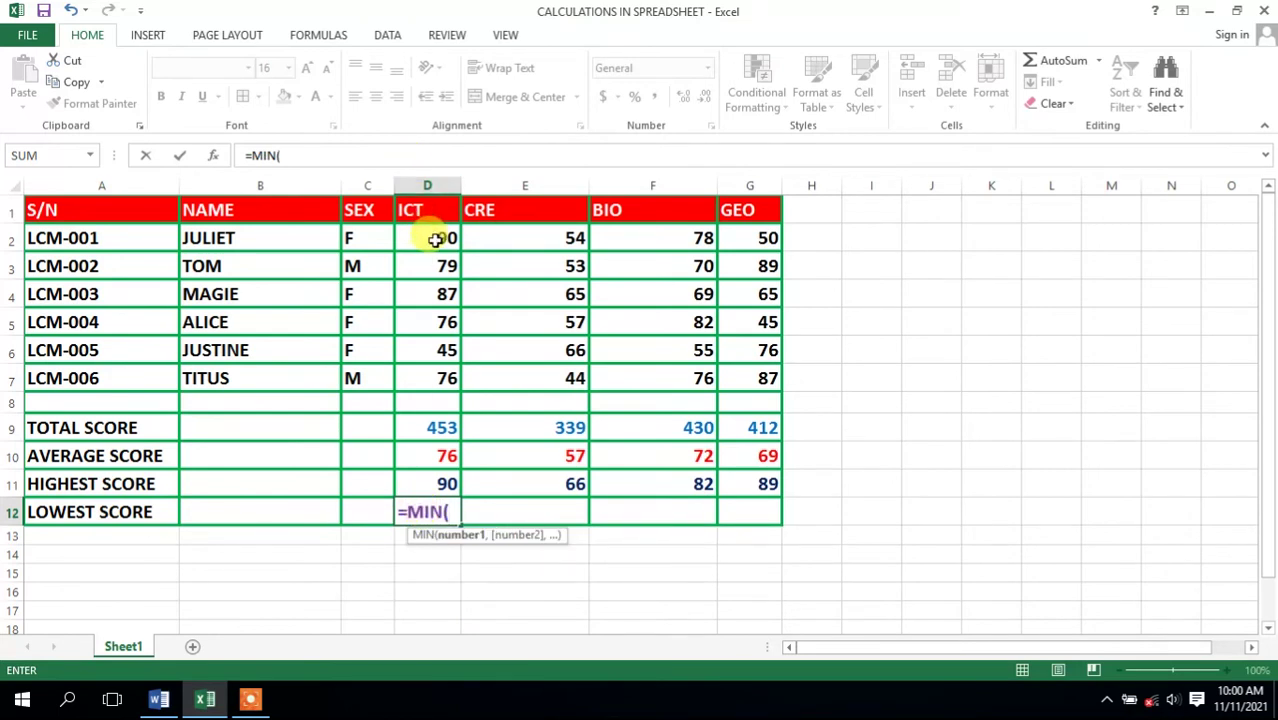
{"action": "left_click_drag", "start_coordinate": [436, 240], "coordinate": [446, 366]}
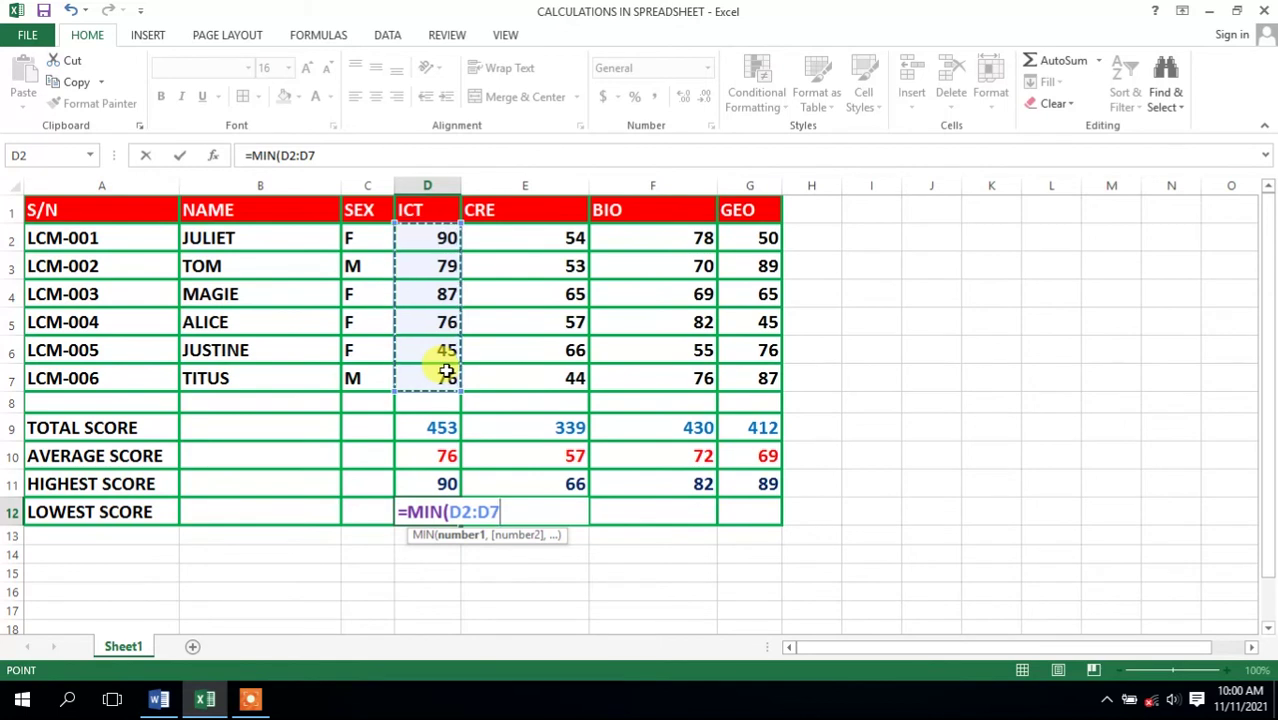
{"action": "type", "text": ")"}
{"action": "key", "text": "Return"}
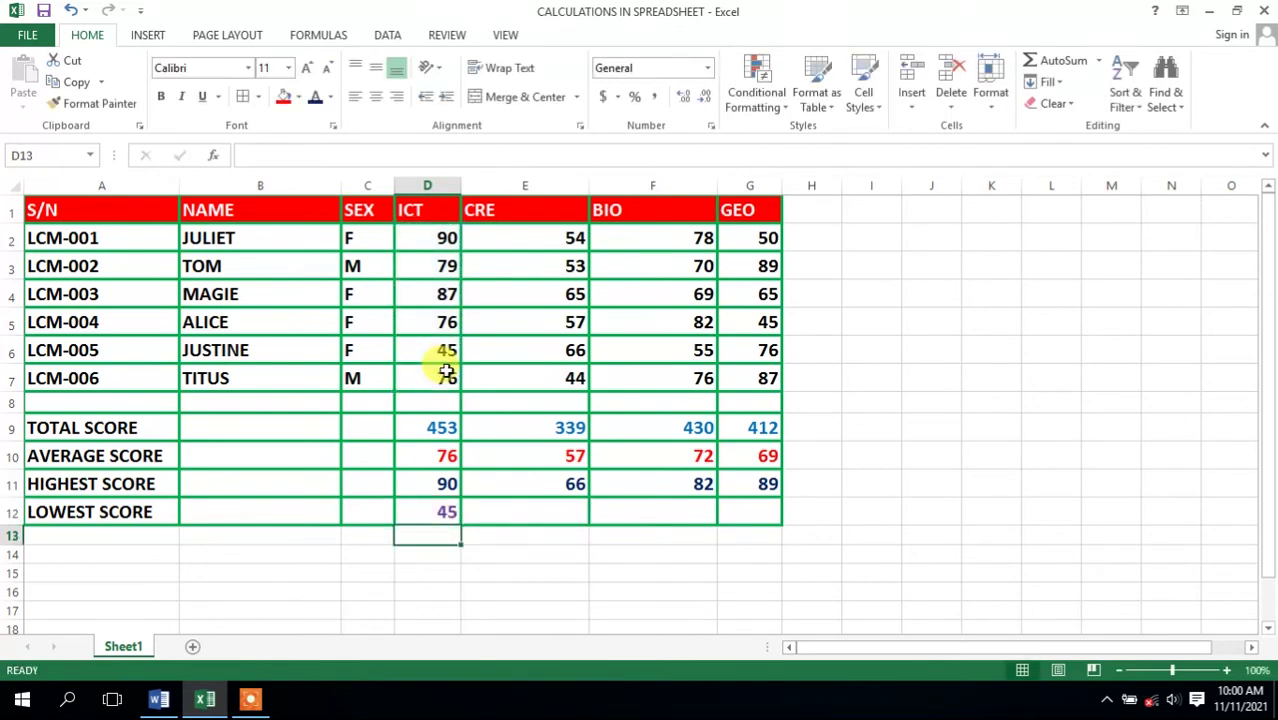
{"action": "left_click", "coordinate": [446, 512]}
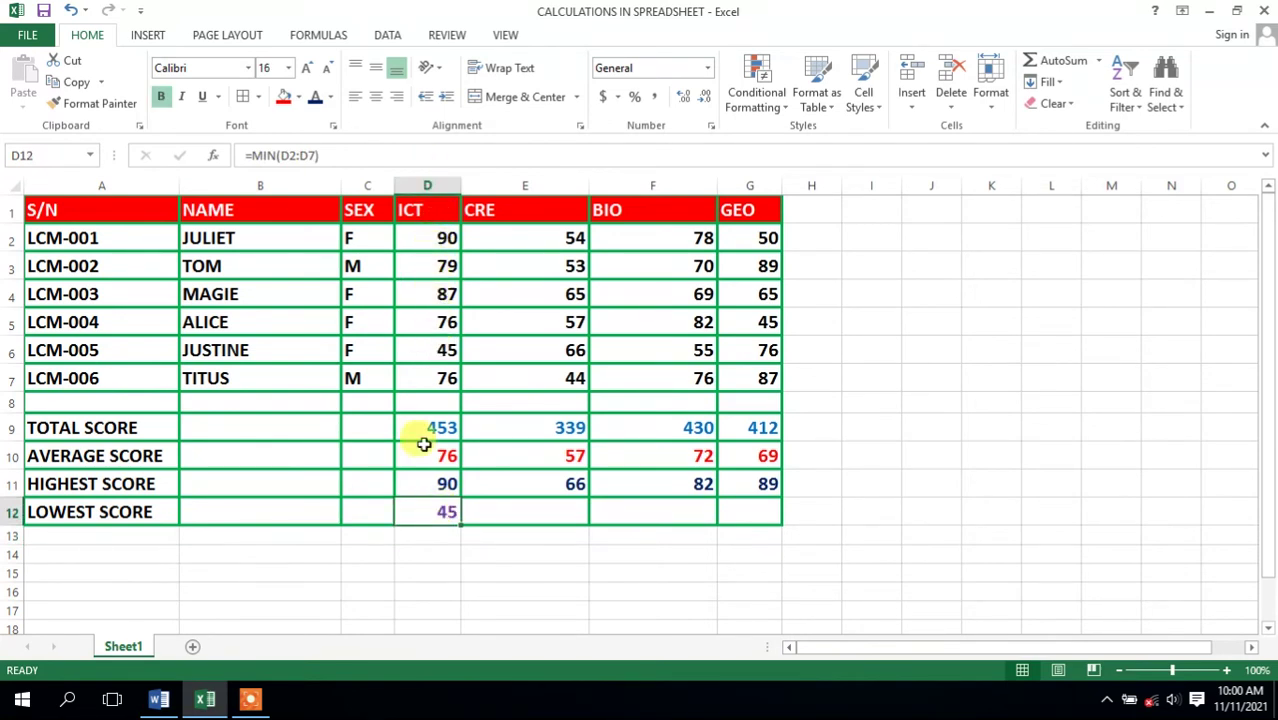
{"action": "left_click_drag", "start_coordinate": [459, 524], "coordinate": [766, 506]}
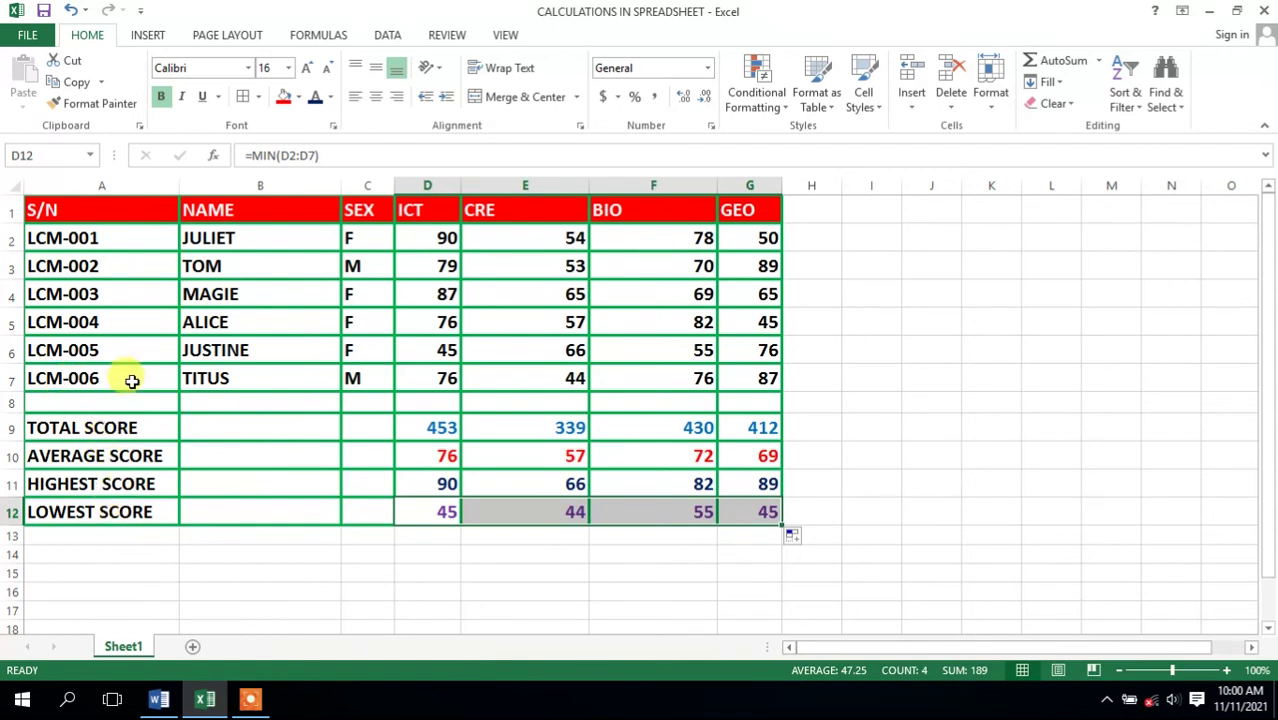
{"action": "left_click", "coordinate": [110, 428]}
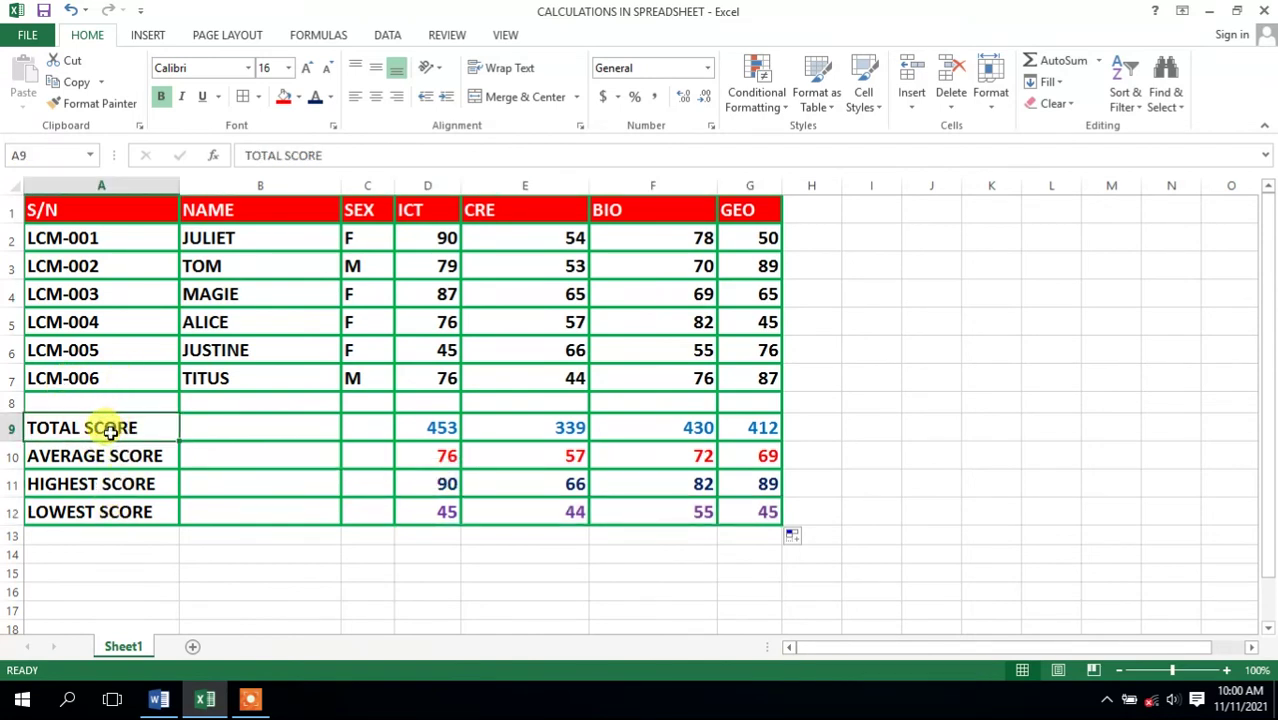
{"action": "left_click", "coordinate": [114, 452]}
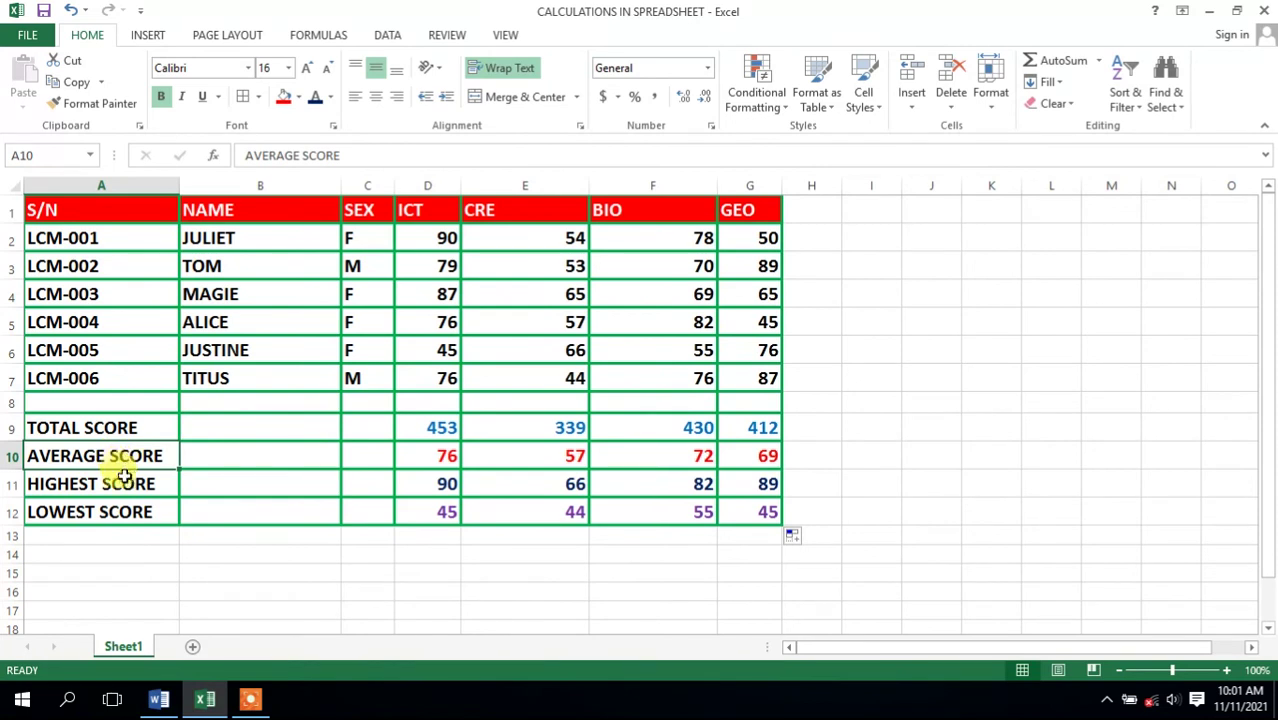
{"action": "left_click", "coordinate": [117, 482]}
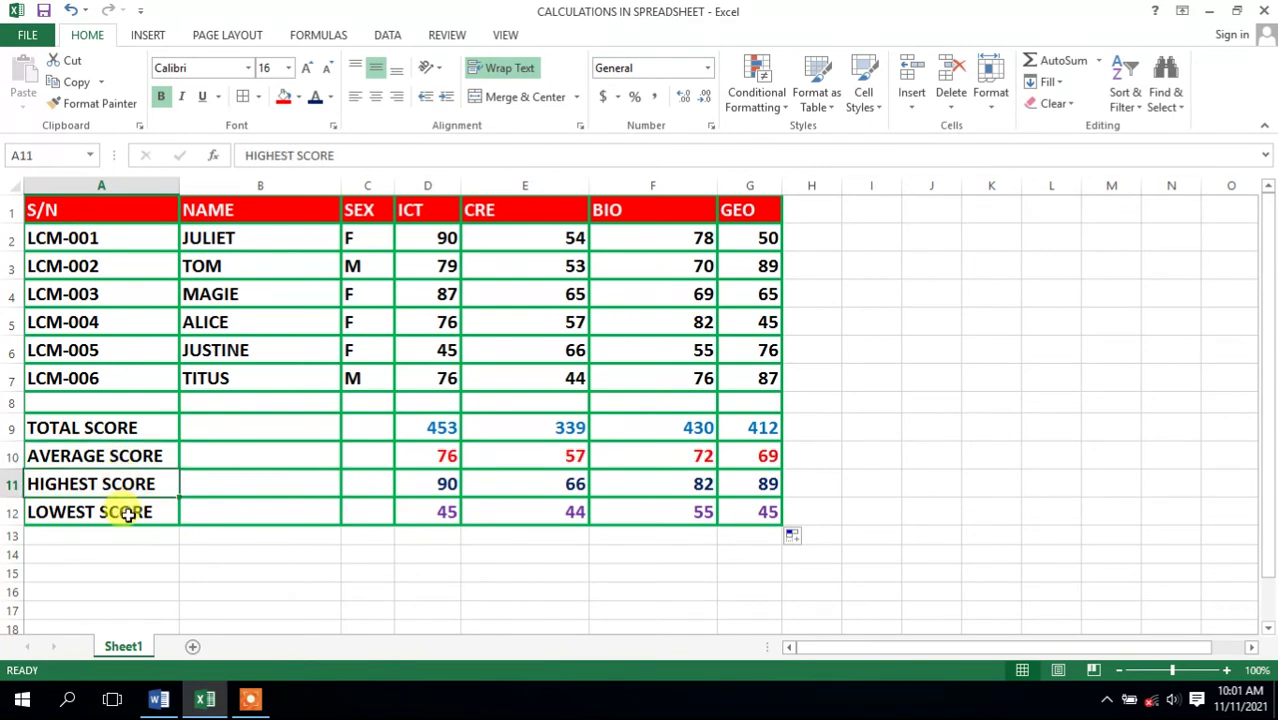
{"action": "left_click", "coordinate": [127, 514]}
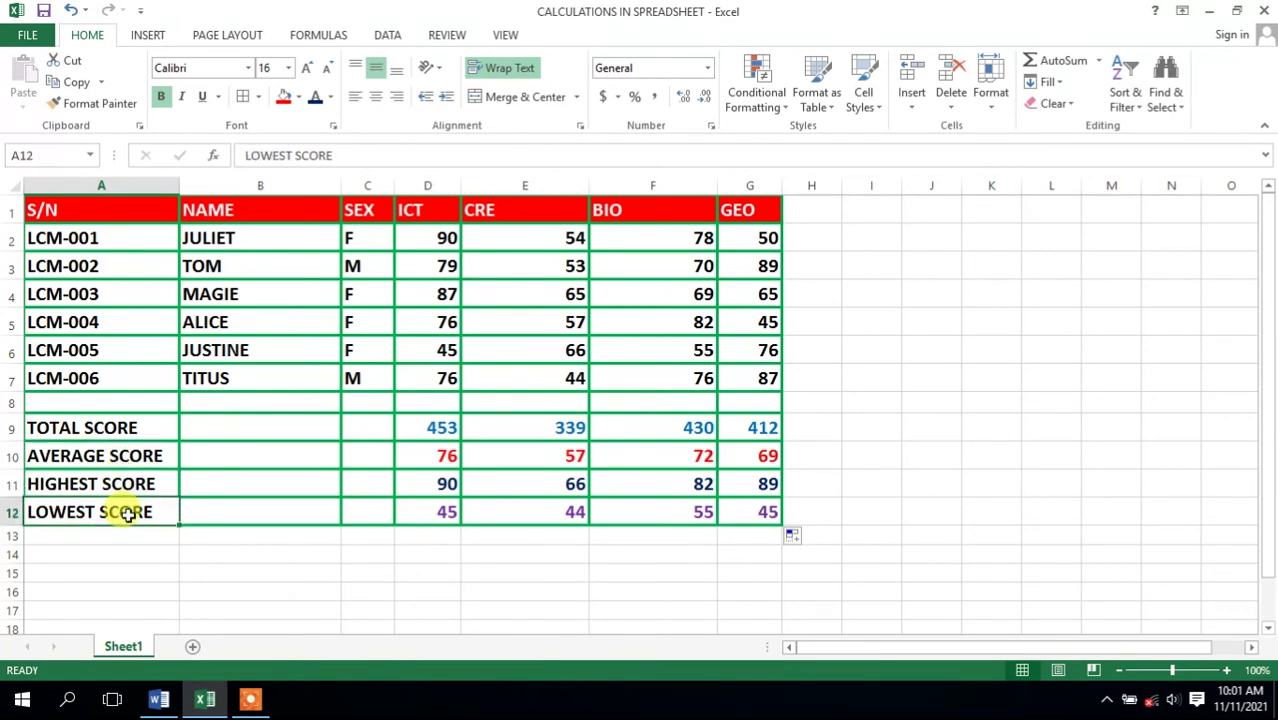